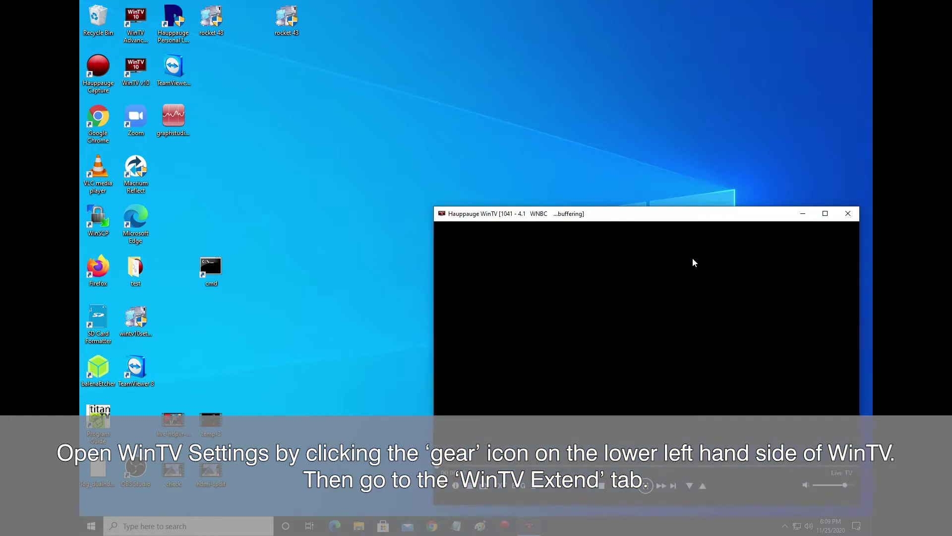
# Show the WinTV Extend settings tab with its local VLC URL, with blank Notepad alongside.
pyautogui.moveTo(649, 220); pyautogui.dragTo(525, 105)
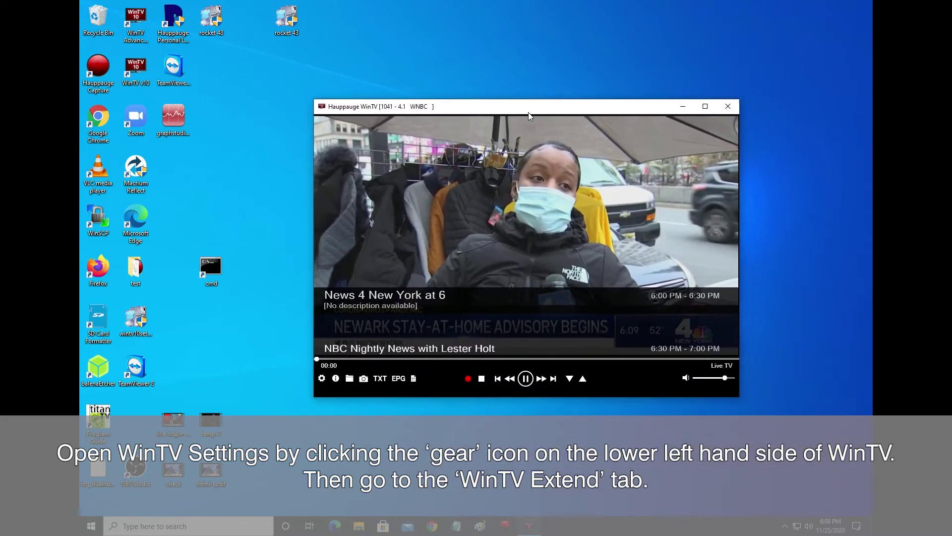
pyautogui.click(319, 370)
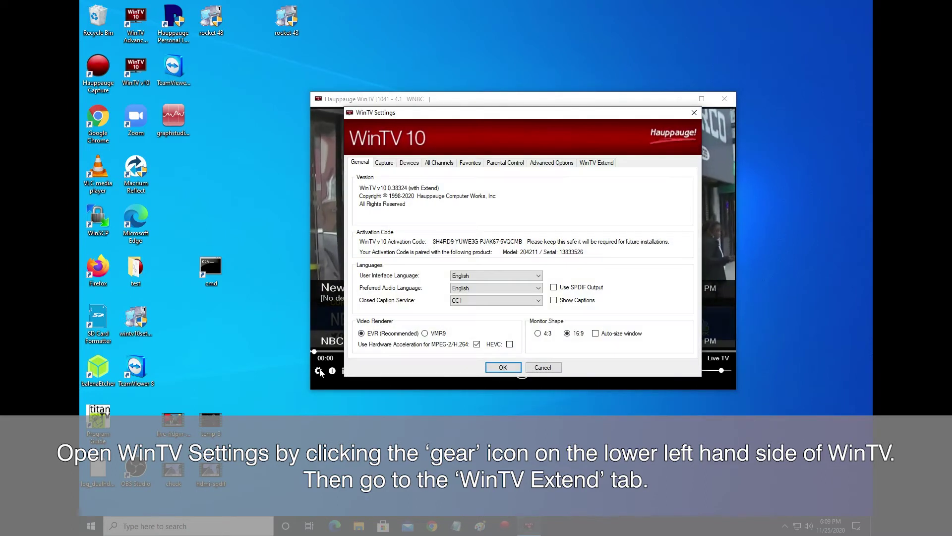
pyautogui.click(595, 162)
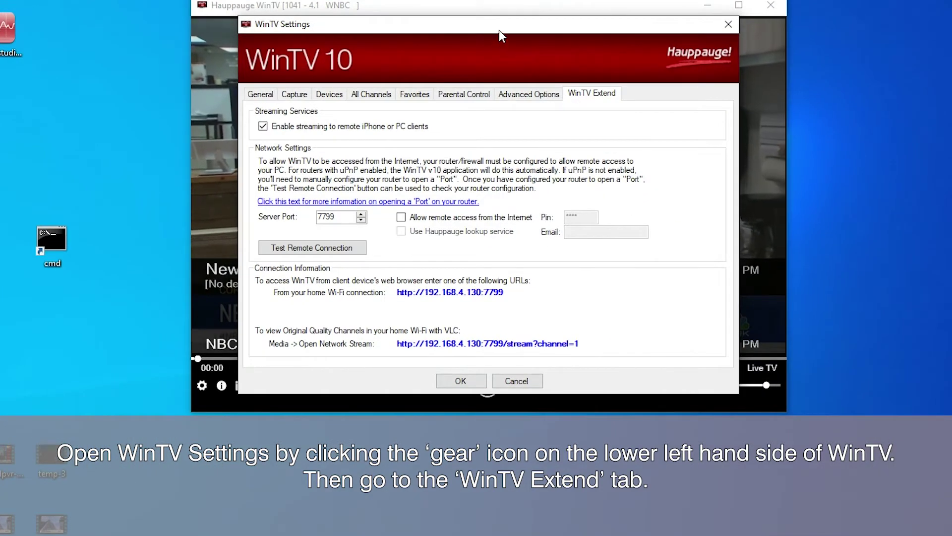
pyautogui.moveTo(499, 29); pyautogui.dragTo(492, 0)
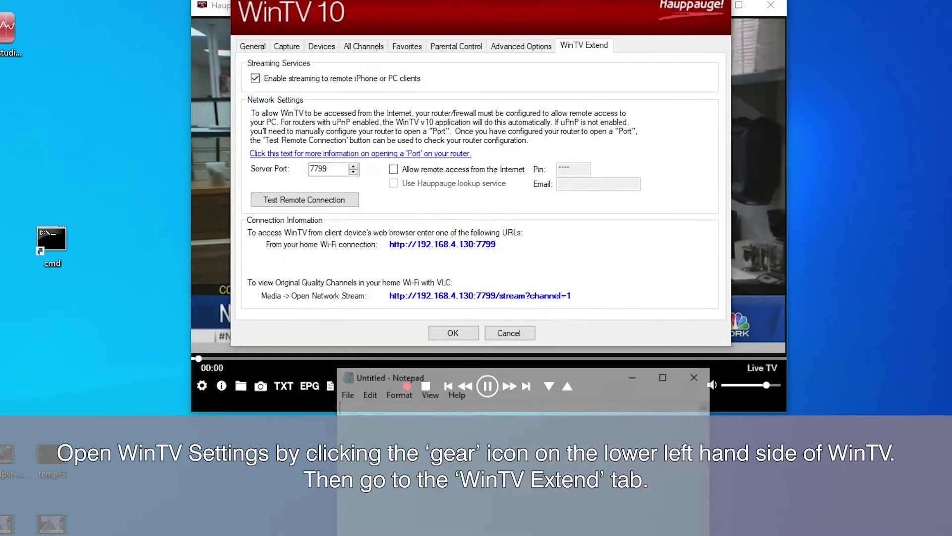
pyautogui.moveTo(461, 380); pyautogui.dragTo(462, 325)
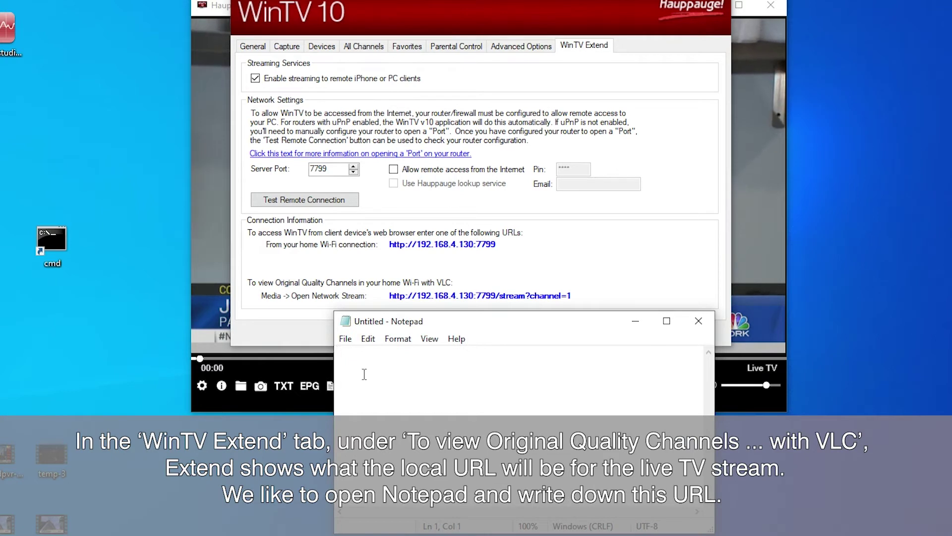
pyautogui.write('http:')
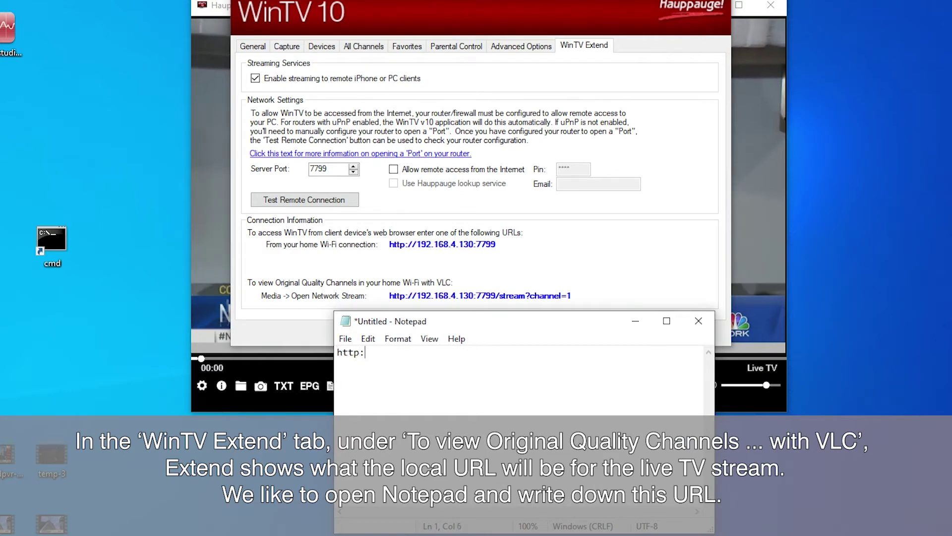
pyautogui.write('//19')
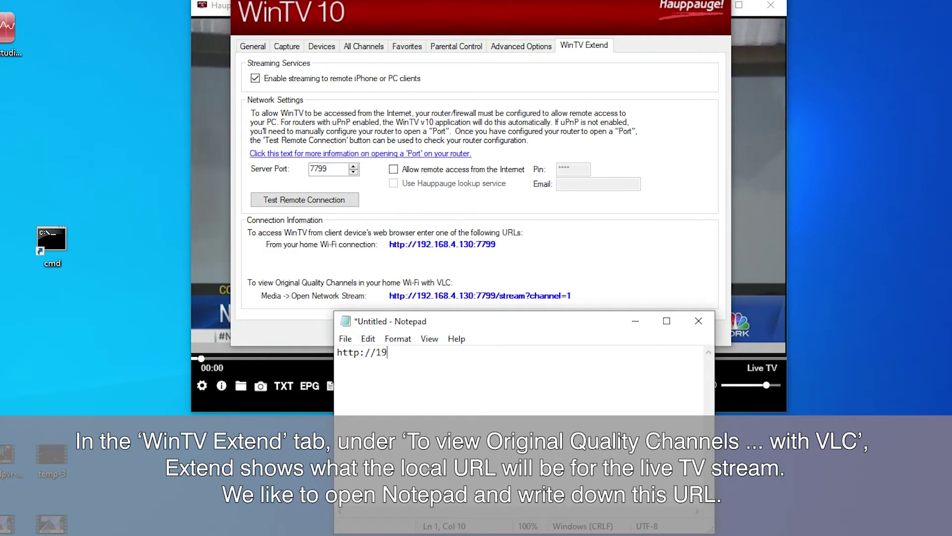
pyautogui.write('2.16')
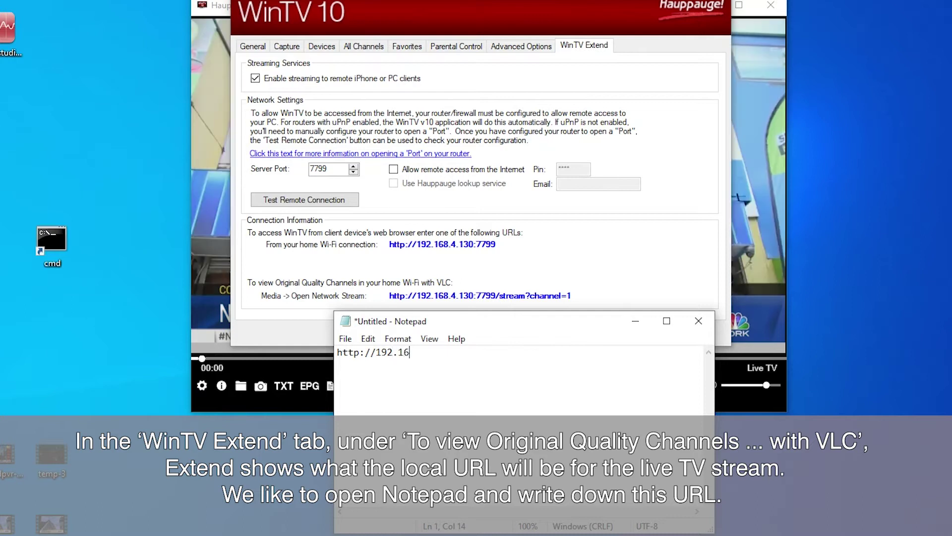
pyautogui.write('8.')
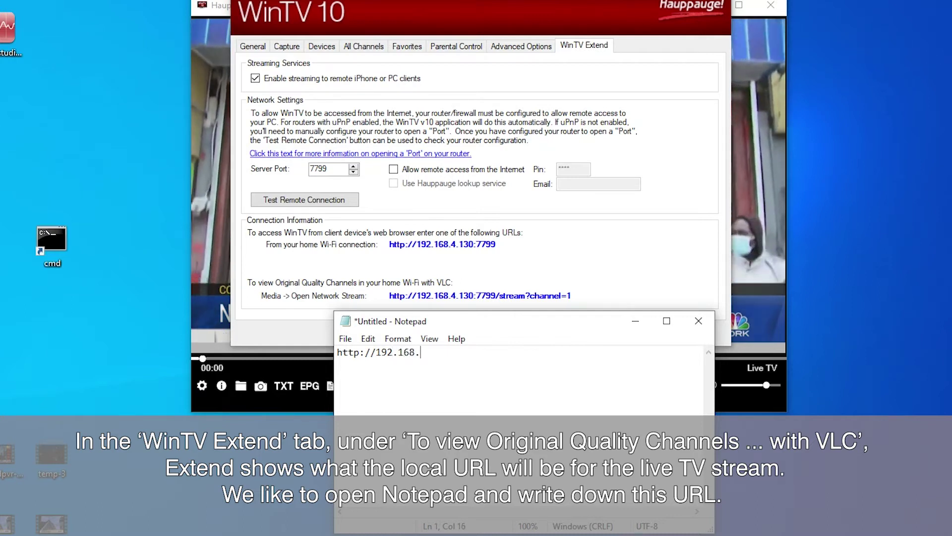
pyautogui.write('4.')
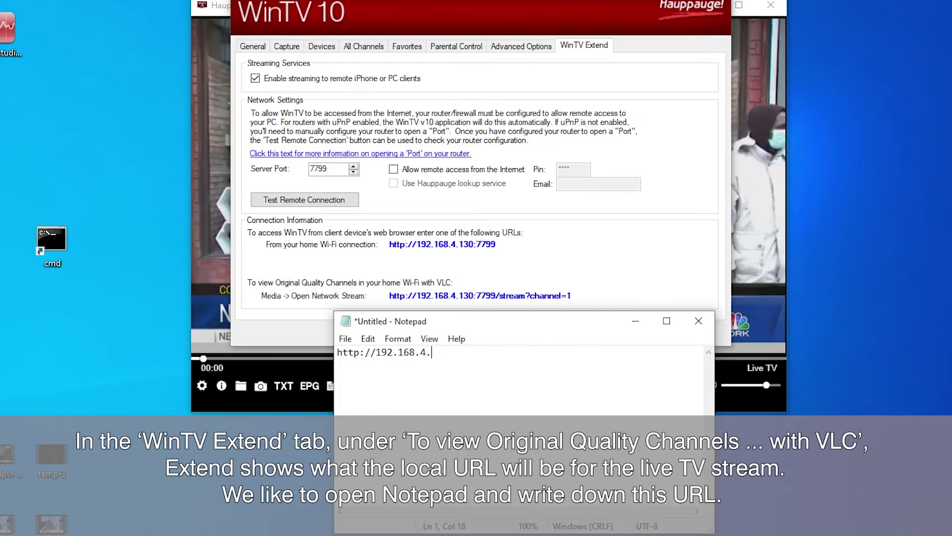
pyautogui.write('130')
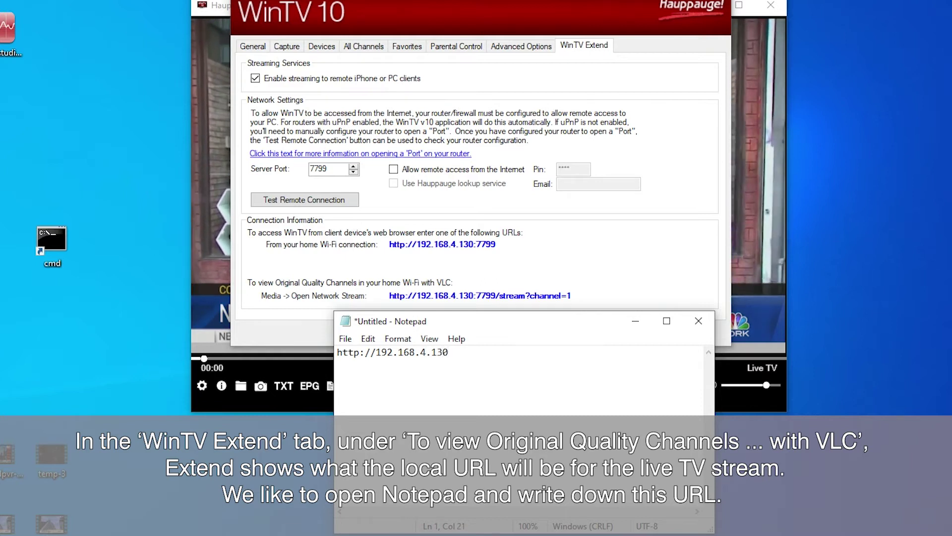
pyautogui.write(':7799')
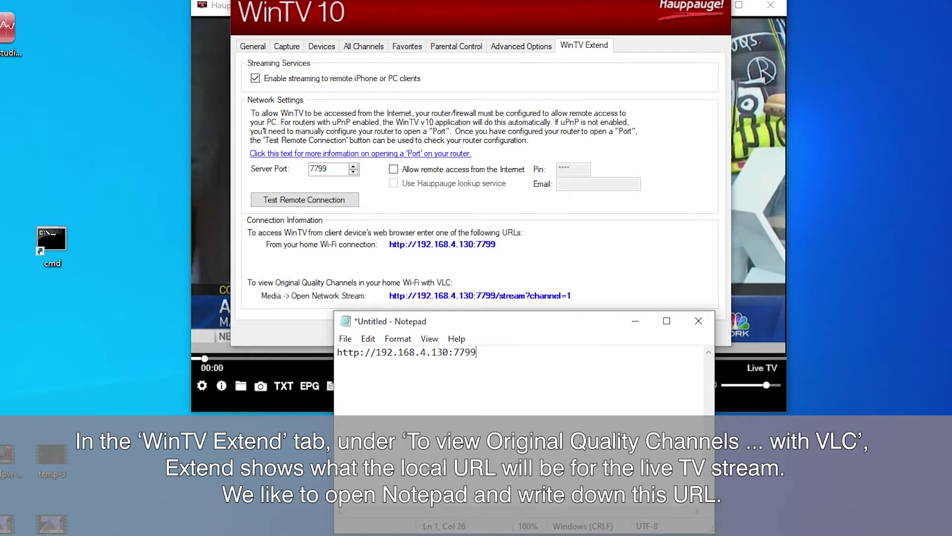
pyautogui.write('/stream')
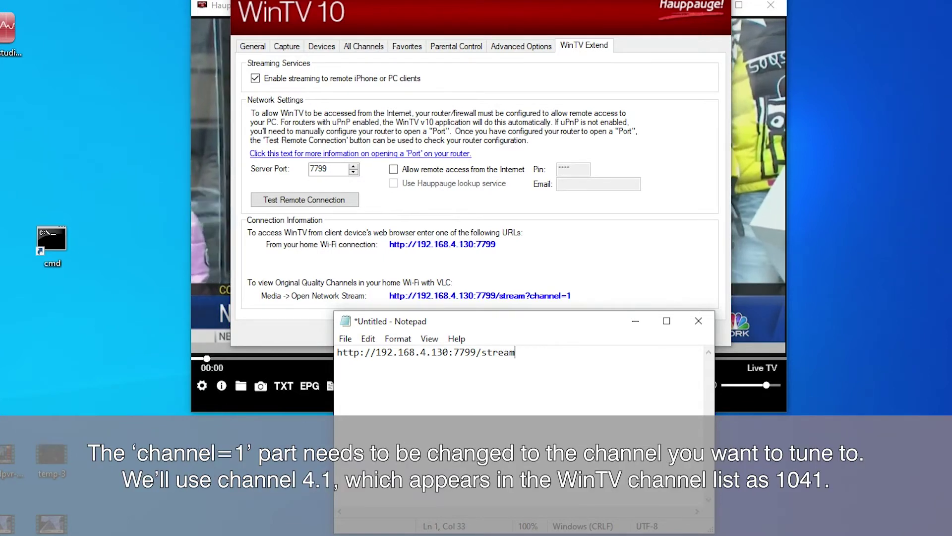
pyautogui.write('?ch')
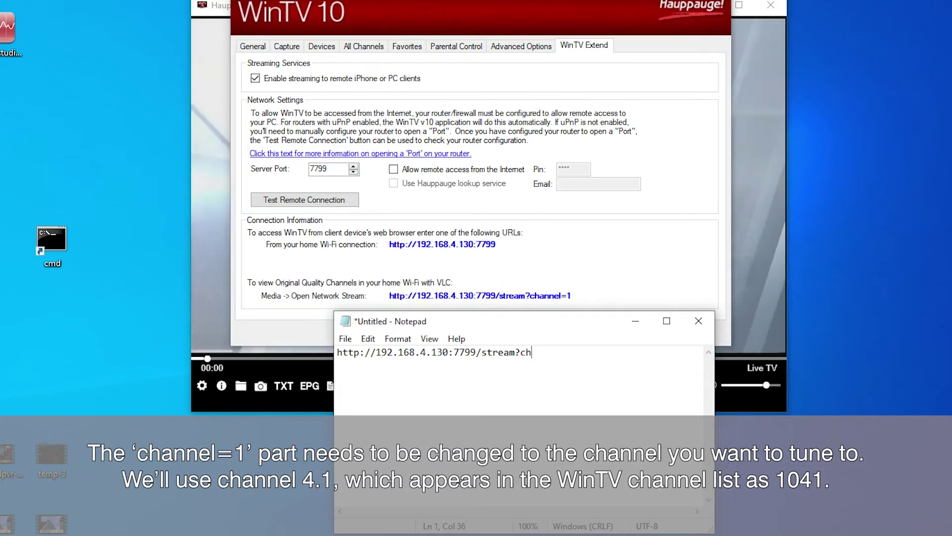
pyautogui.write('annel=1')
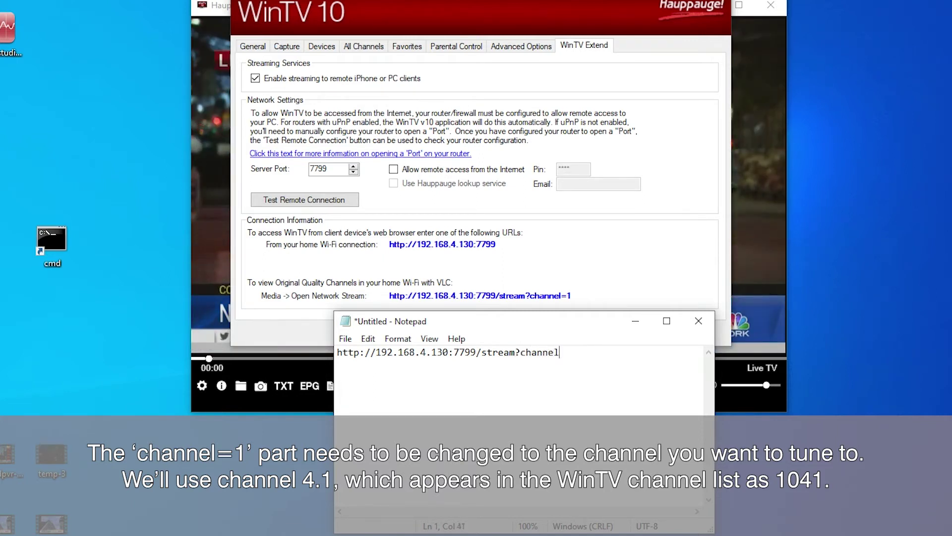
pyautogui.write('0')
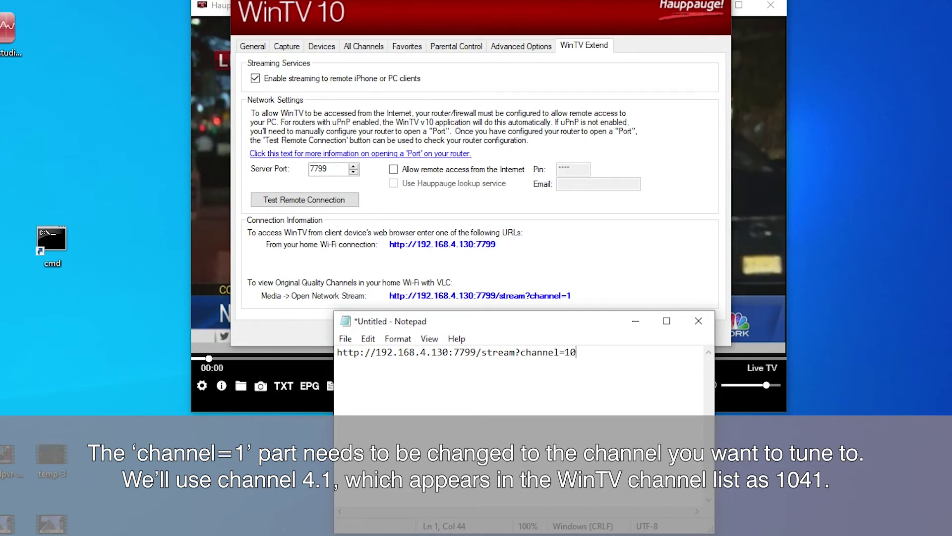
pyautogui.write('41')
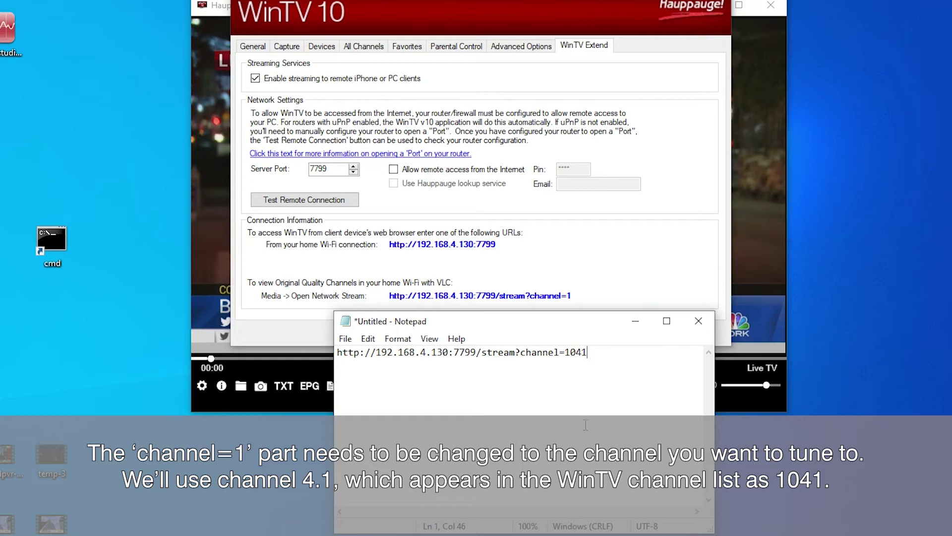
# Select the noted channel=1041 URL, confirm WinTV Settings with OK, then mute and minimize WinTV.
pyautogui.moveTo(592, 352); pyautogui.dragTo(328, 362)
pyautogui.hotkey('ctrl', 'c')
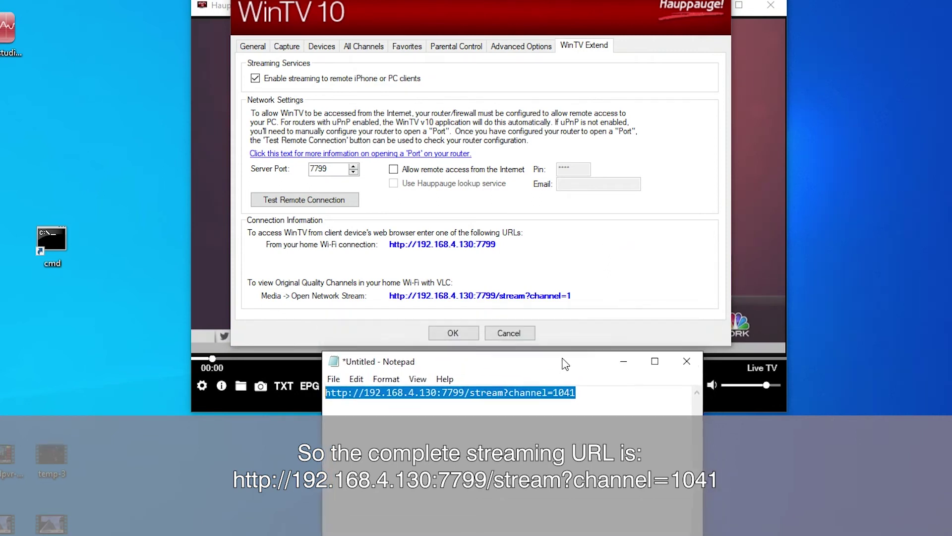
pyautogui.moveTo(575, 323); pyautogui.dragTo(556, 366)
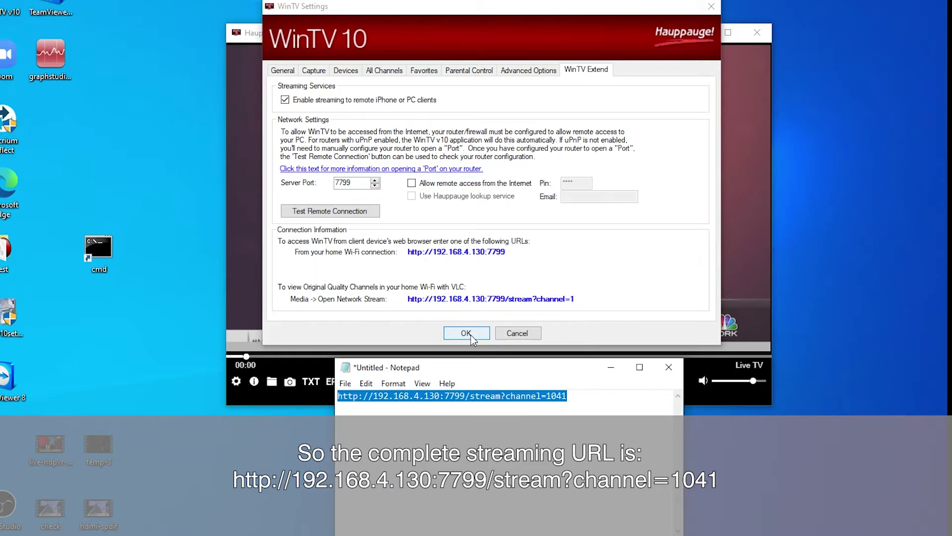
pyautogui.click(469, 333)
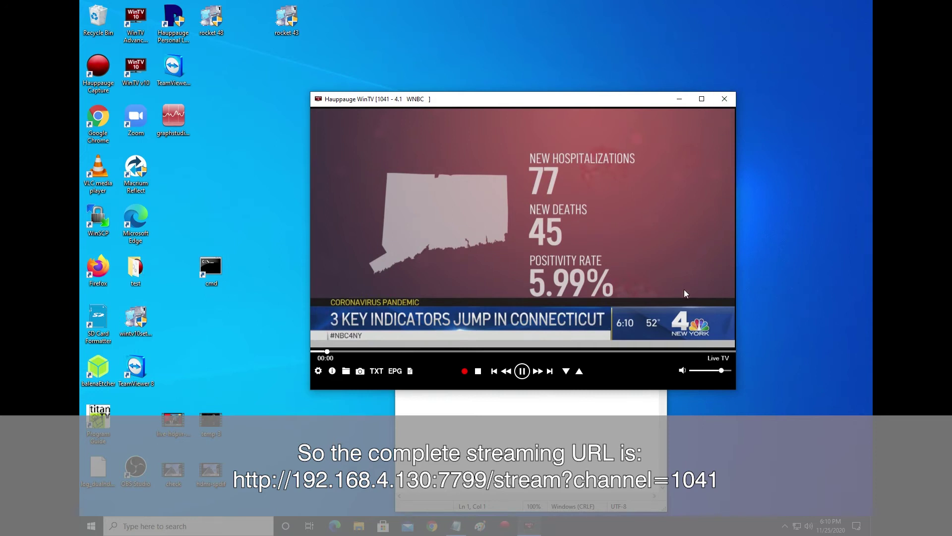
pyautogui.click(682, 371)
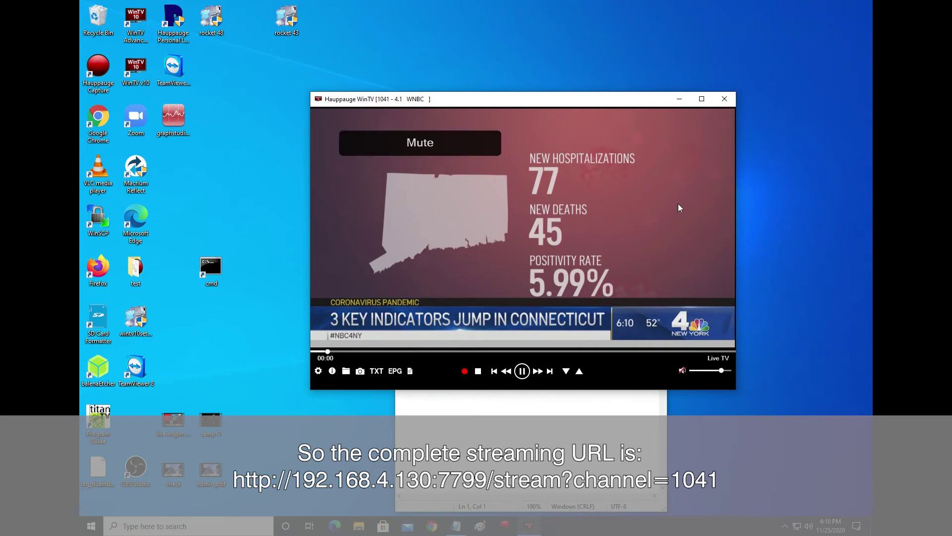
pyautogui.click(679, 98)
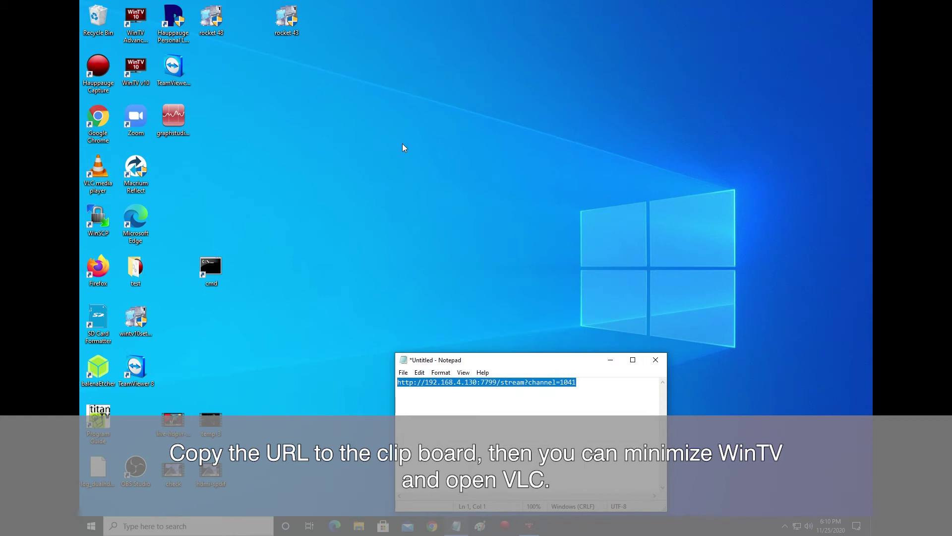
pyautogui.doubleClick(109, 182)
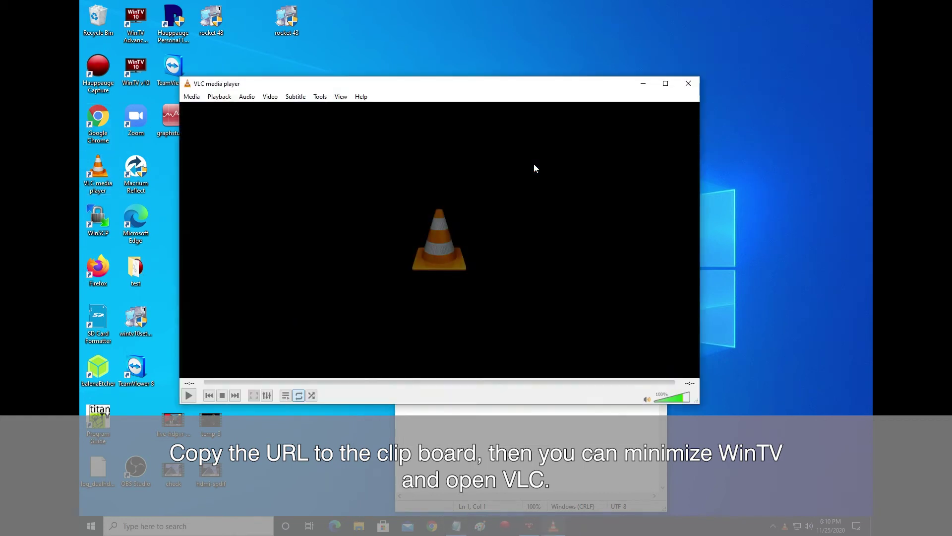
pyautogui.moveTo(462, 88); pyautogui.dragTo(514, 20)
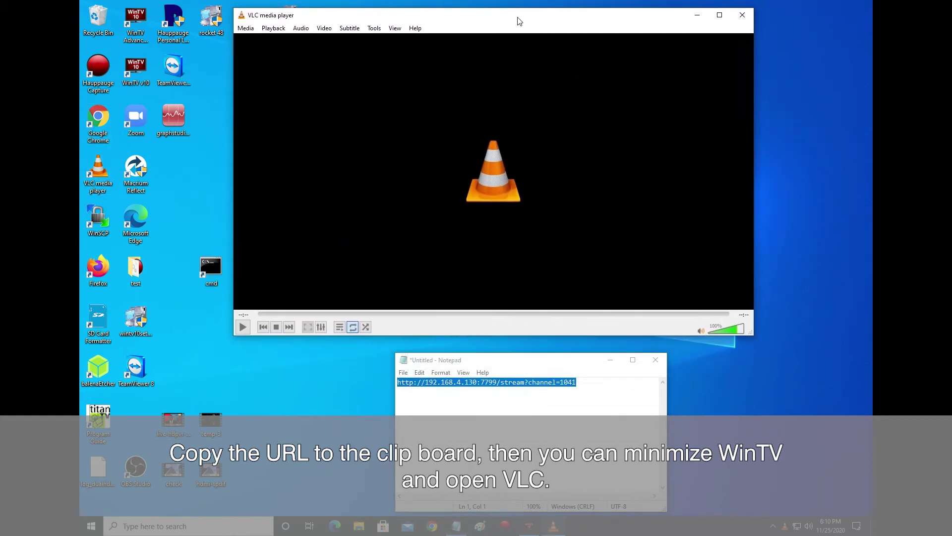
pyautogui.click(244, 28)
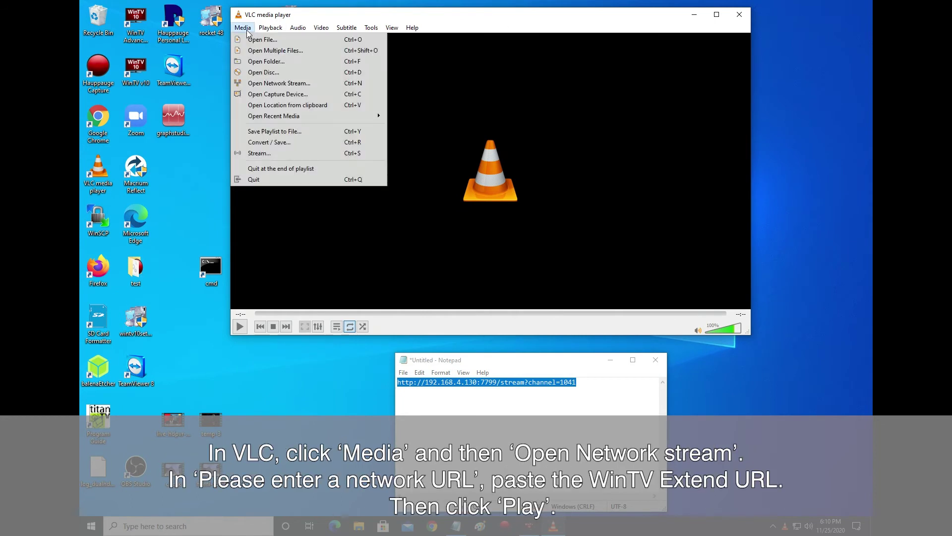
pyautogui.click(271, 85)
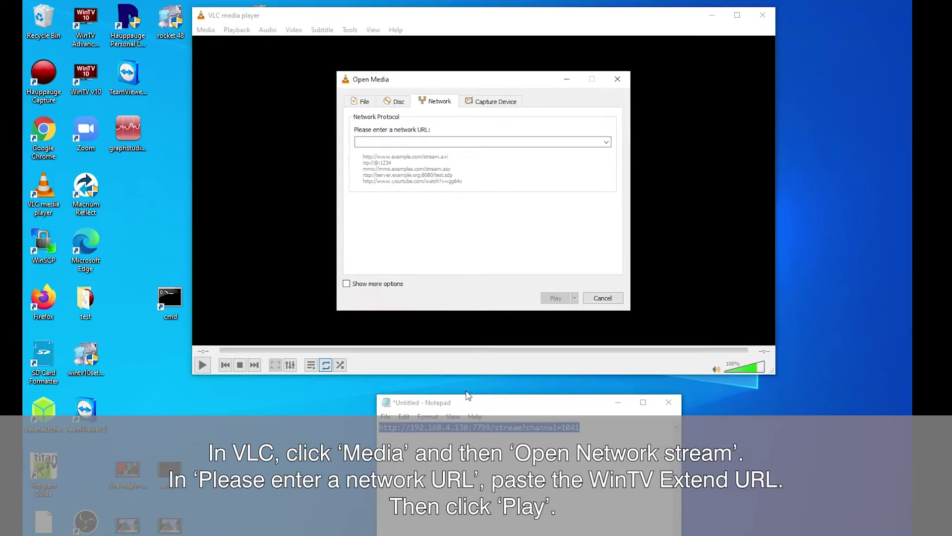
pyautogui.rightClick(417, 396)
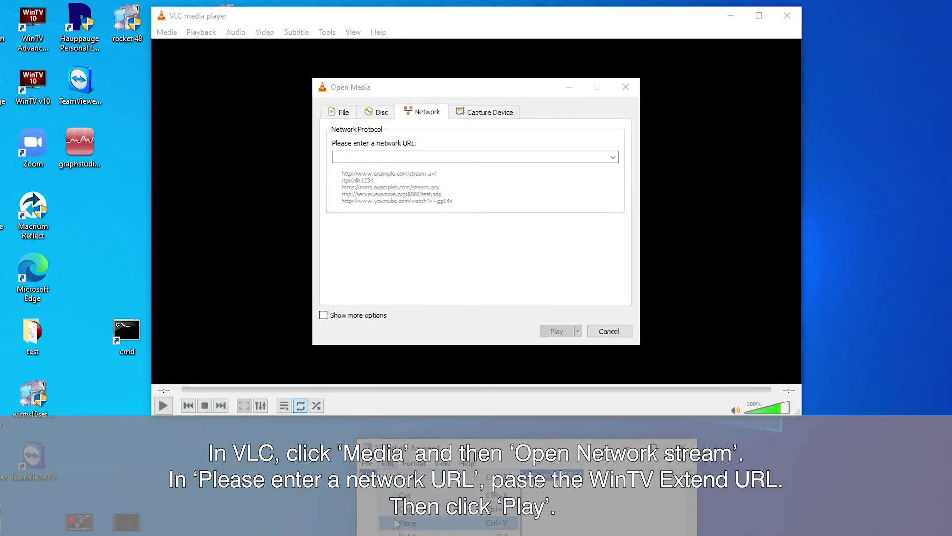
pyautogui.click(369, 155)
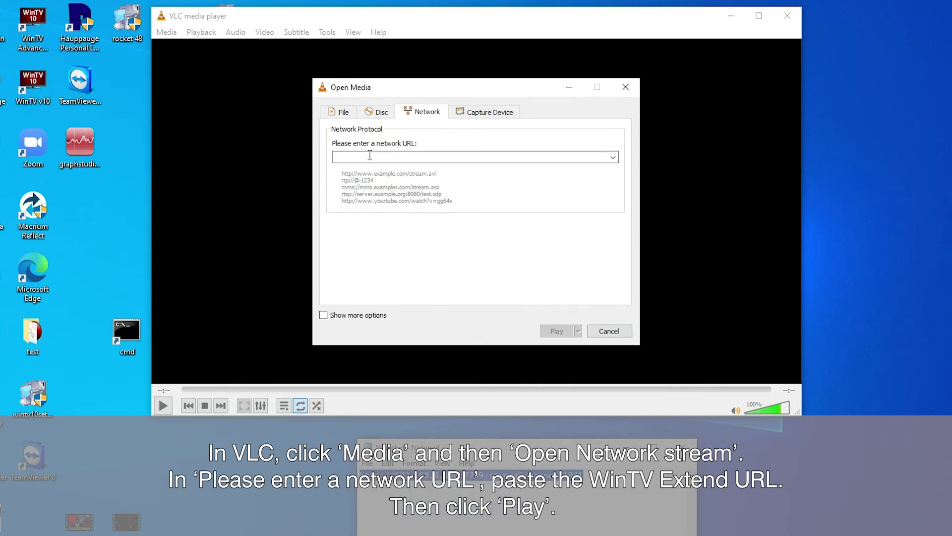
pyautogui.hotkey('ctrl', 'v')
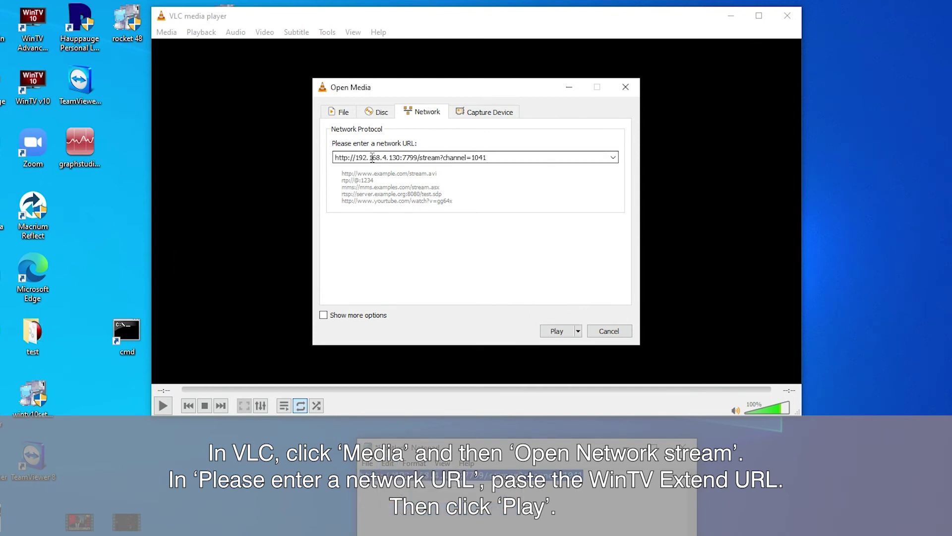
pyautogui.click(557, 332)
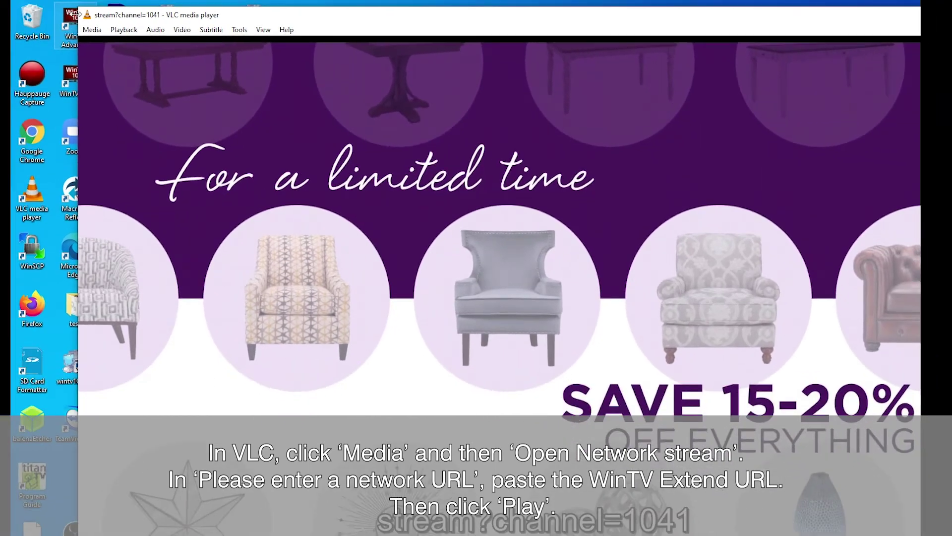
# Shrink the VLC window and move it upper left, then restore and close WinTV.
pyautogui.moveTo(79, 9); pyautogui.dragTo(497, 194)
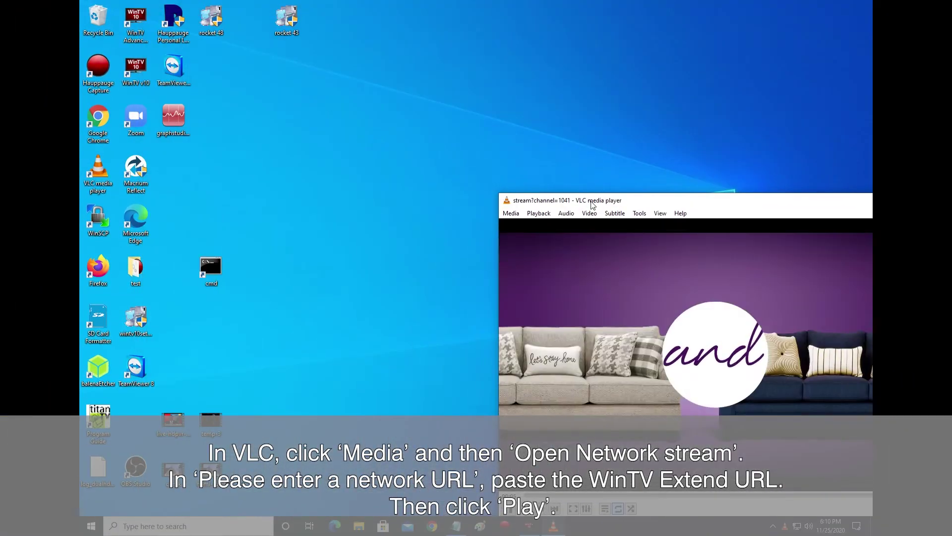
pyautogui.moveTo(600, 201); pyautogui.dragTo(374, 33)
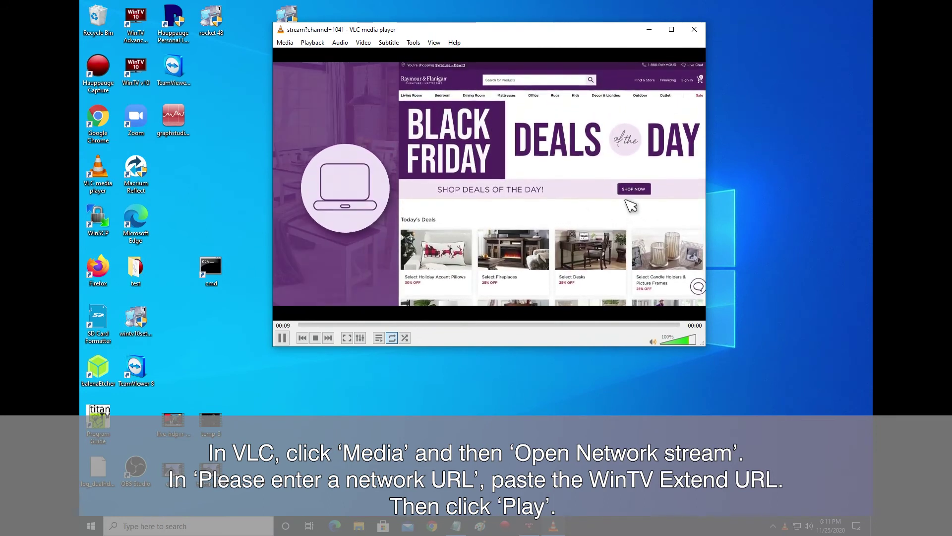
pyautogui.moveTo(377, 19); pyautogui.dragTo(267, 14)
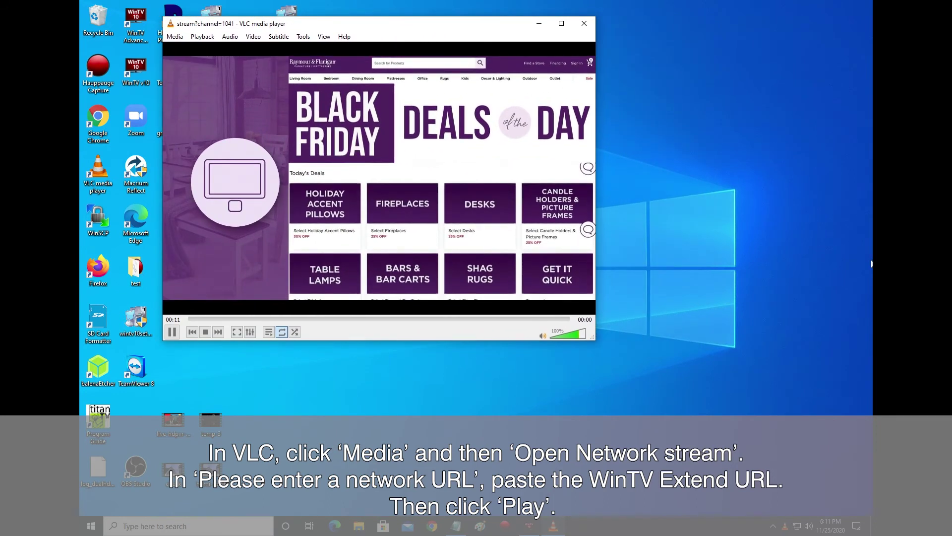
pyautogui.click(530, 527)
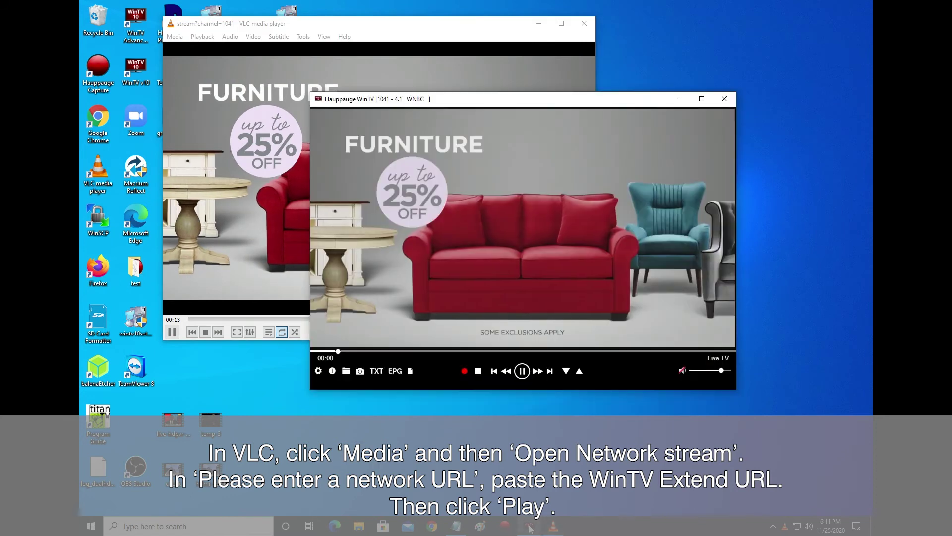
pyautogui.click(724, 100)
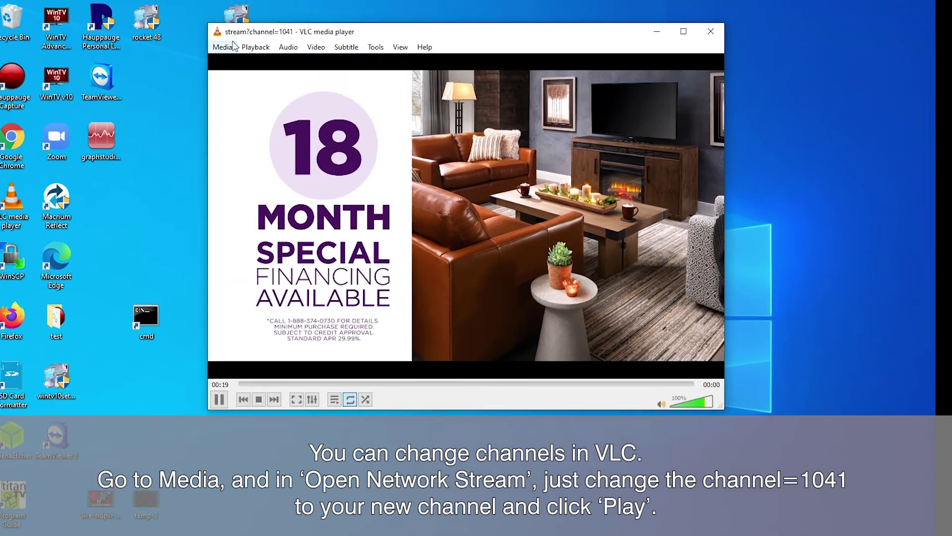
# Replay the network stream with the URL's channel changed from 1041 to 1021.
pyautogui.click(247, 45)
pyautogui.click(240, 121)
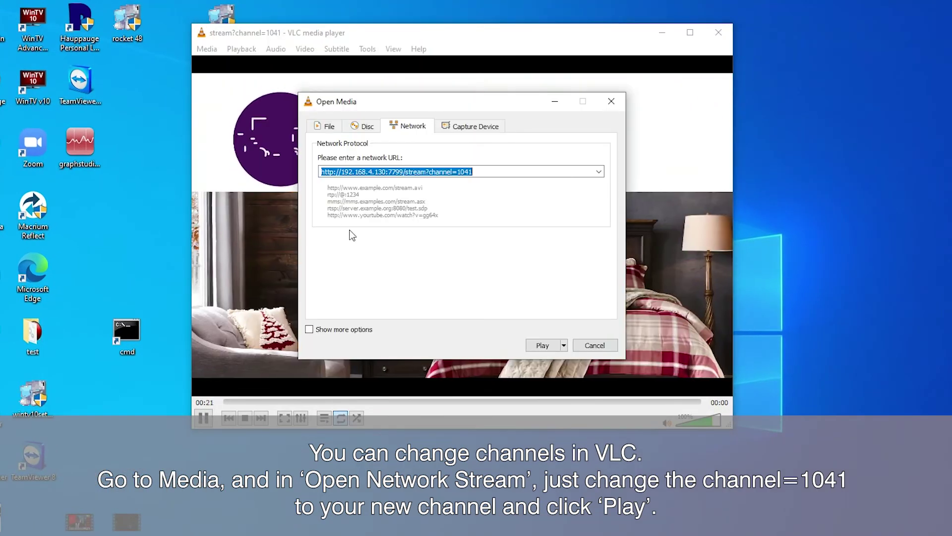
pyautogui.click(478, 170)
pyautogui.write('2')
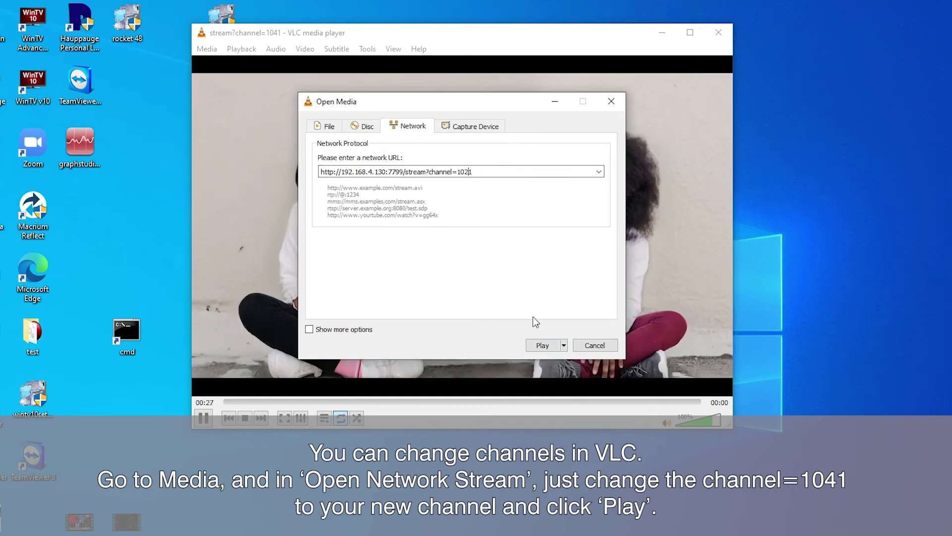
pyautogui.click(543, 345)
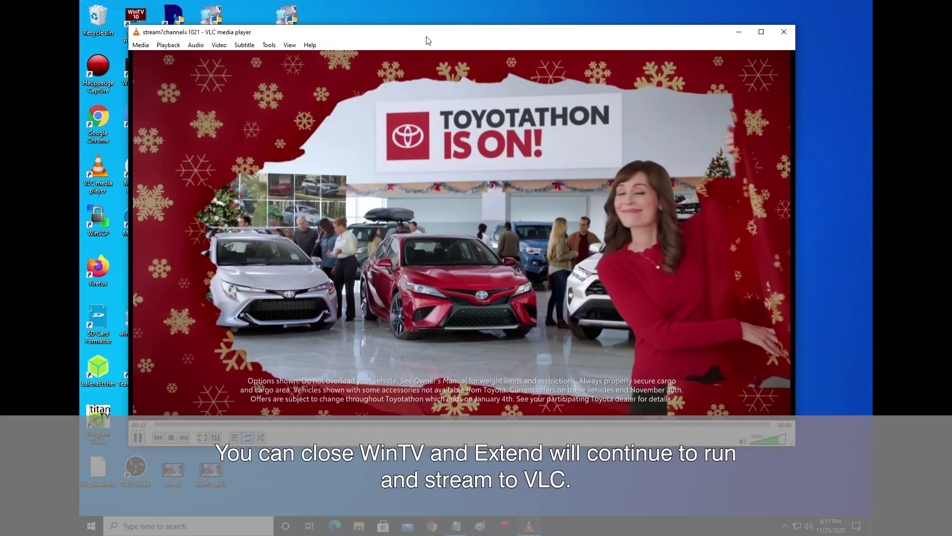
# Maximize and restore the channel 1021 VLC window, then shrink, narrow and shift it right.
pyautogui.doubleClick(425, 40)
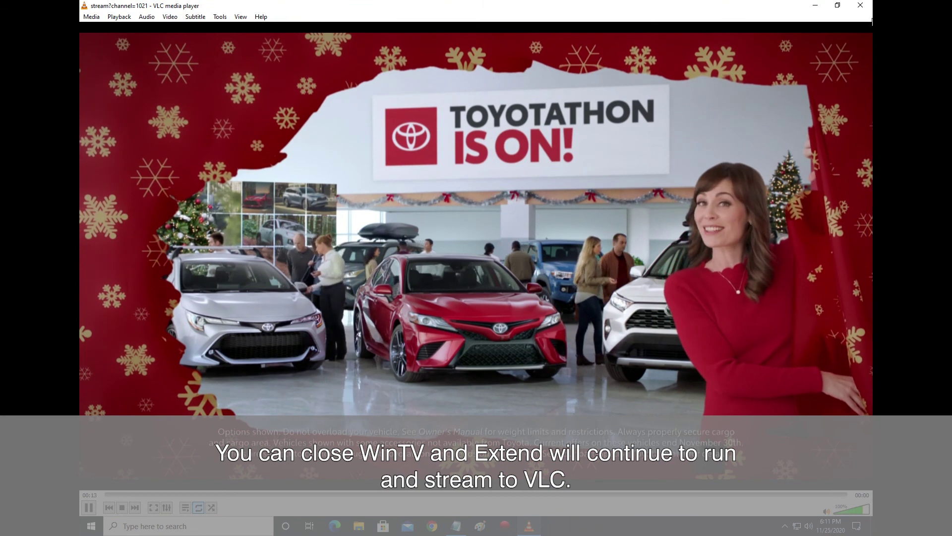
pyautogui.click(838, 7)
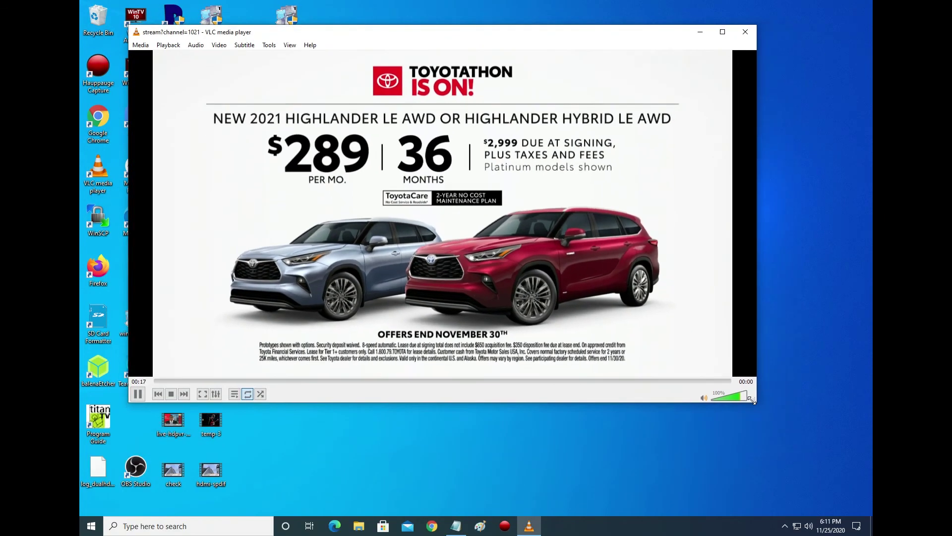
pyautogui.moveTo(794, 446); pyautogui.dragTo(638, 316)
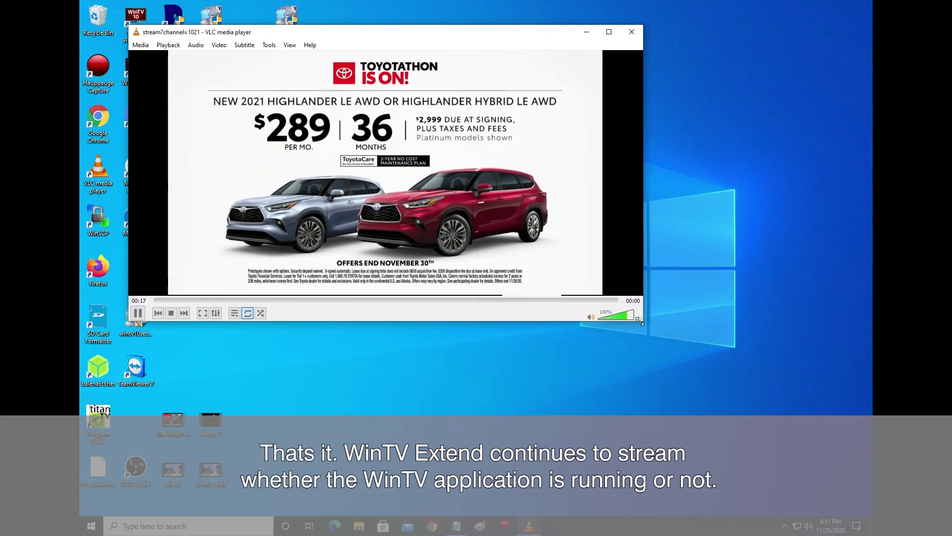
pyautogui.moveTo(439, 33); pyautogui.dragTo(556, 27)
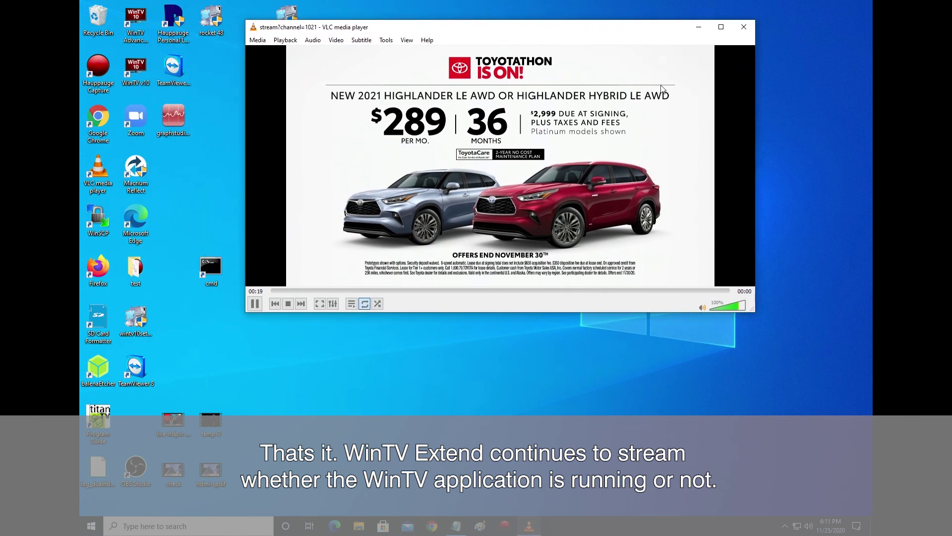
pyautogui.moveTo(758, 137); pyautogui.dragTo(684, 150)
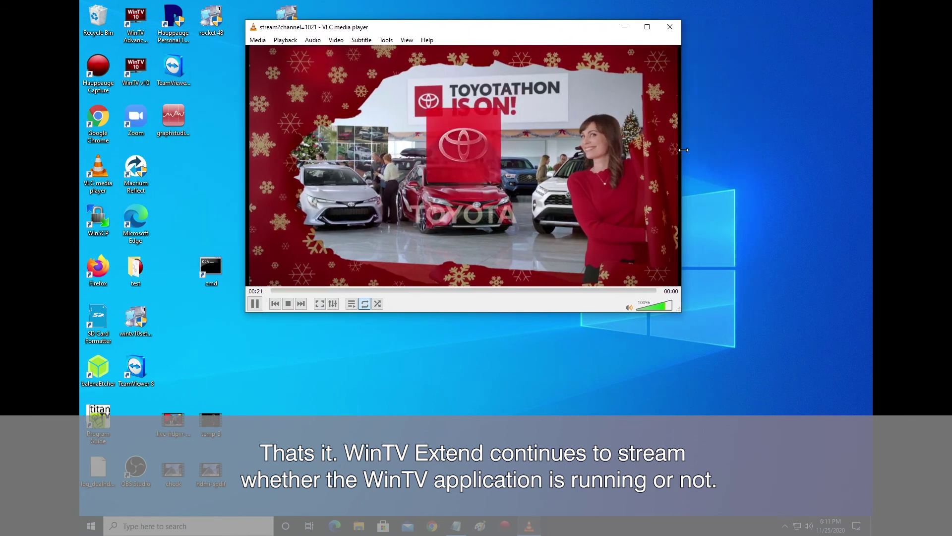